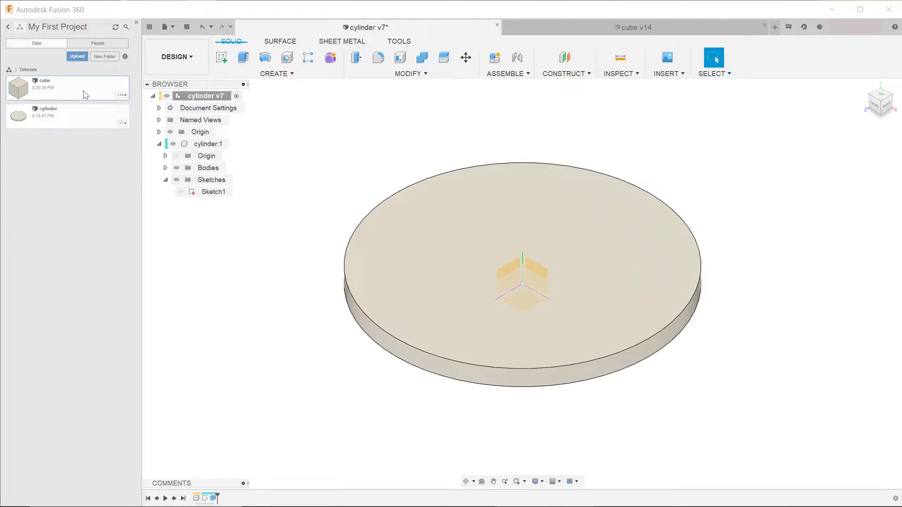
right_click(84, 91)
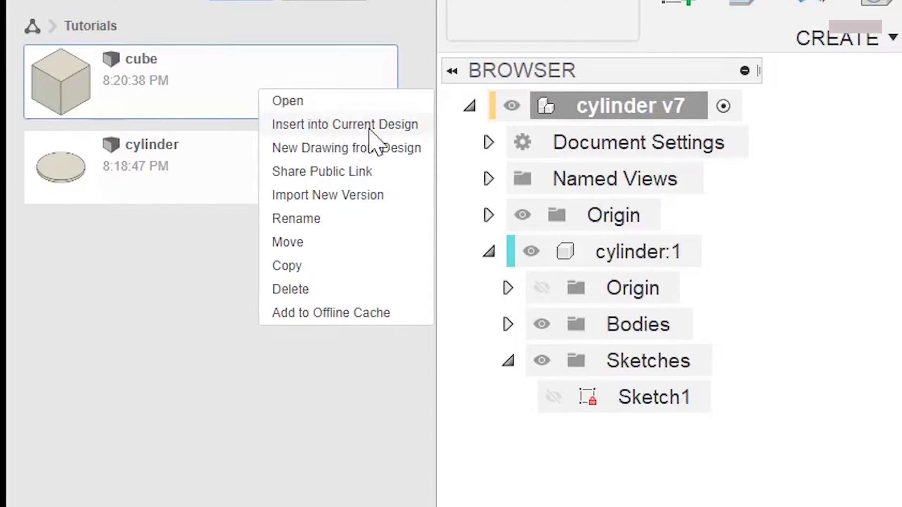
click(370, 131)
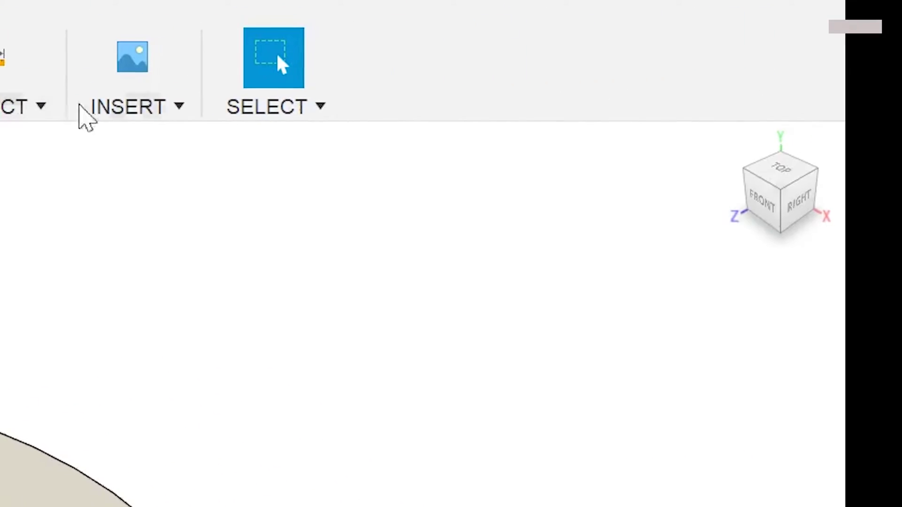
click(148, 106)
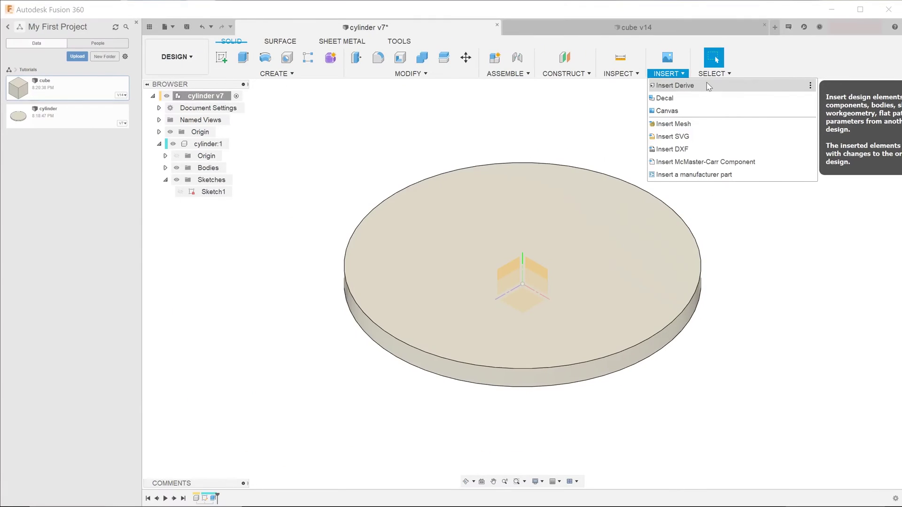
click(781, 231)
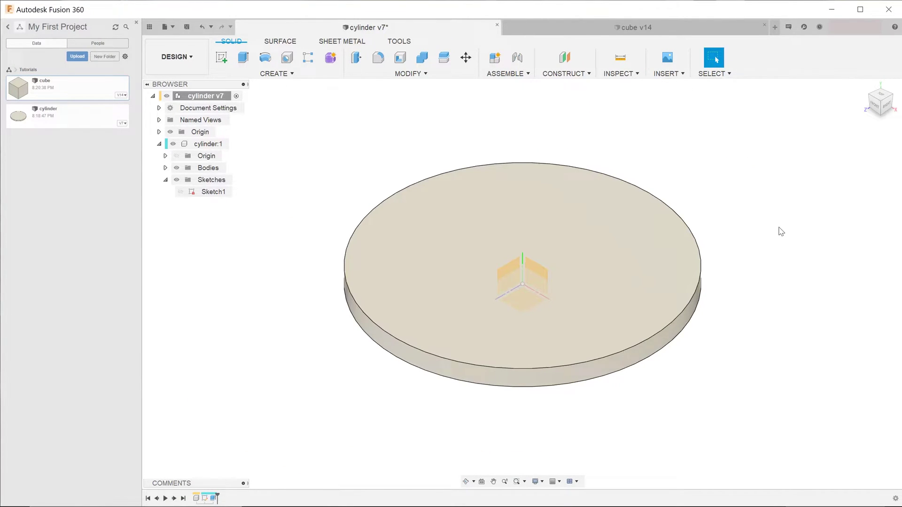
- Inspect the open cube design from another angle, then return to the cylinder design and inspect the disc
click(596, 29)
shift+middle_drag(668, 163, 610, 160)
click(383, 28)
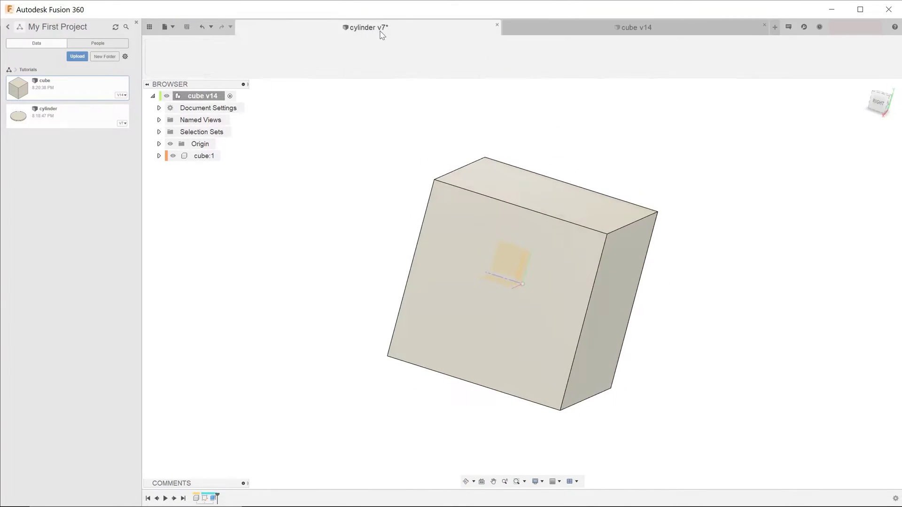
shift+middle_drag(336, 242, 646, 220)
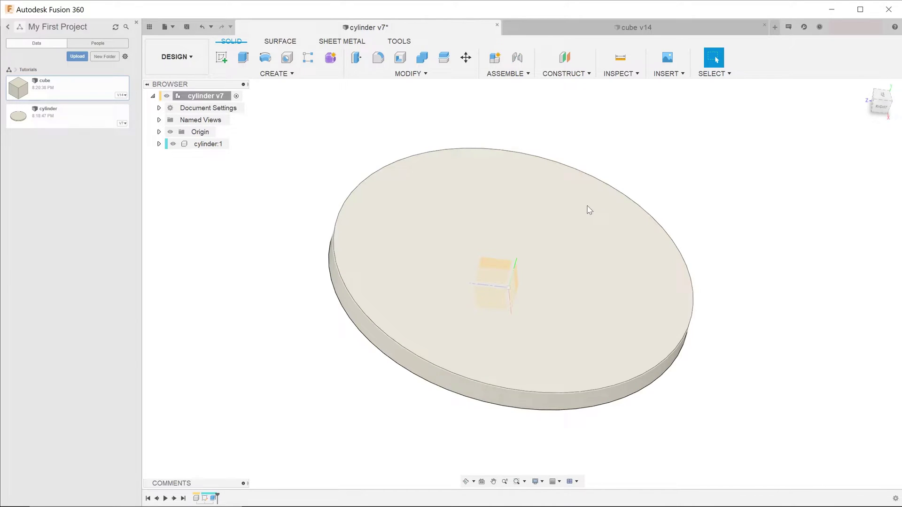
shift+middle_drag(540, 209, 334, 177)
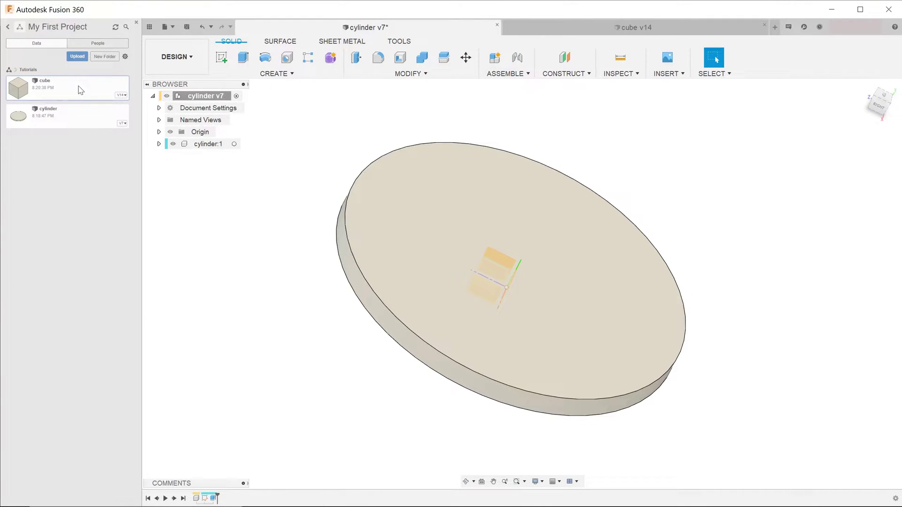
- Insert the cube design into the current cylinder design and accept its default position
right_click(81, 90)
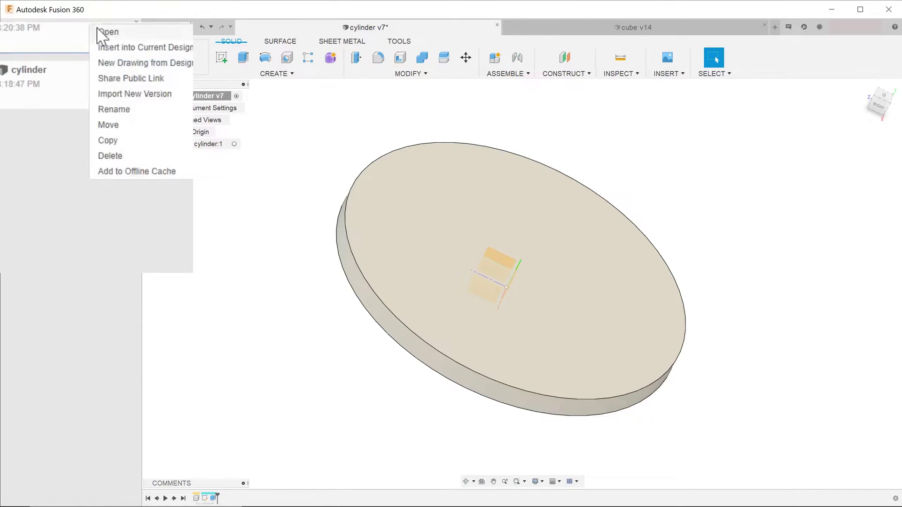
click(188, 55)
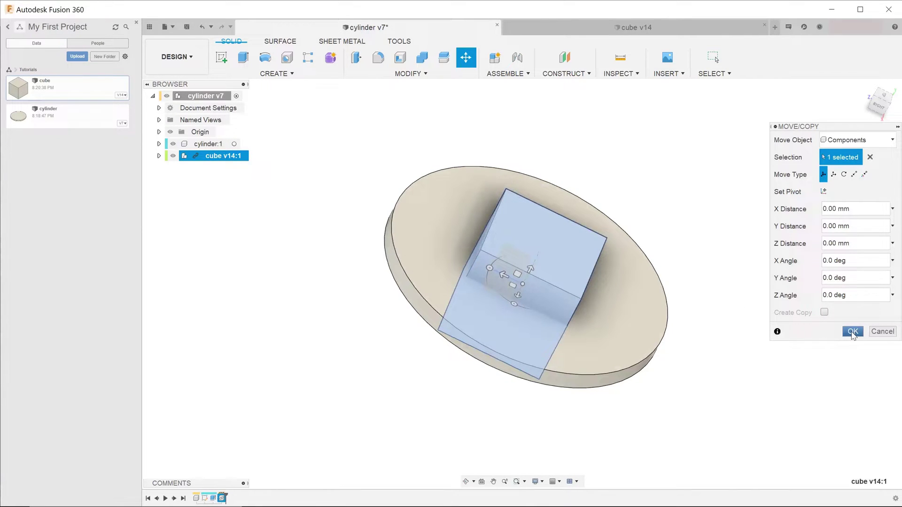
click(853, 332)
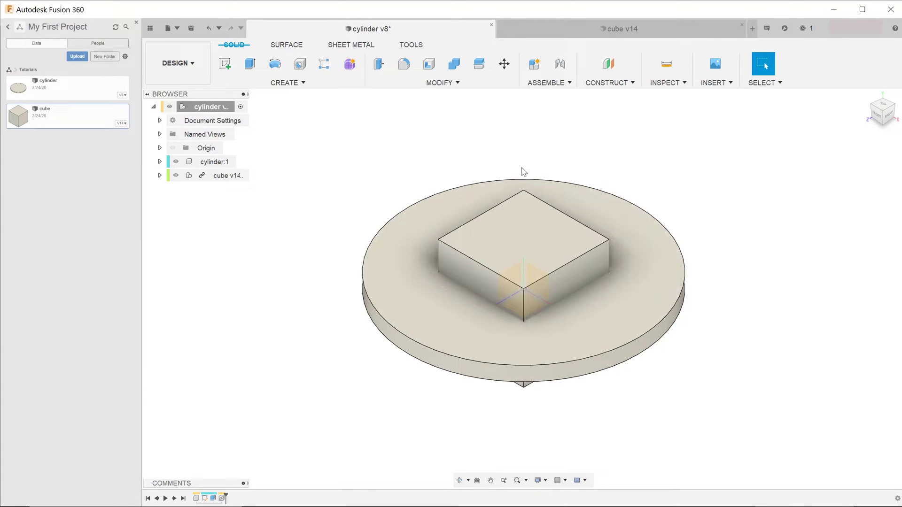
- Combine the disc and the inserted cube with the Join operation, creating the result as a new component
click(459, 84)
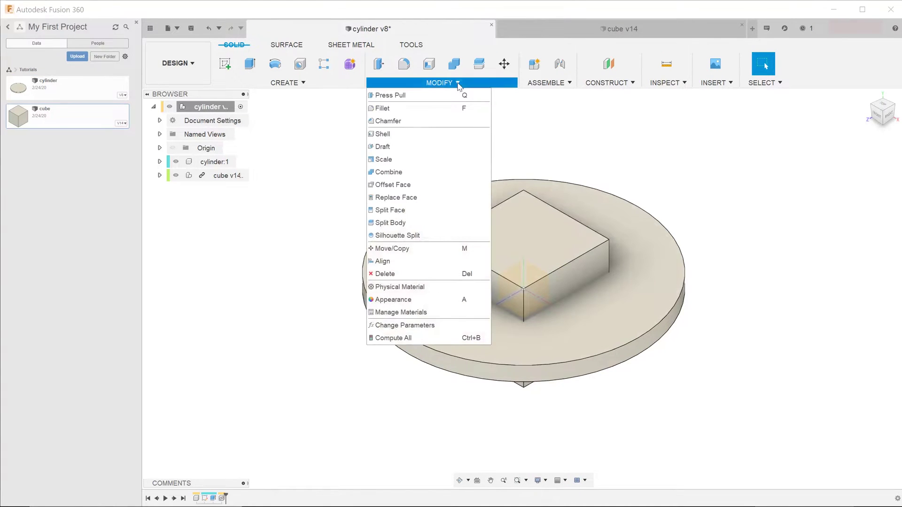
click(467, 171)
click(522, 231)
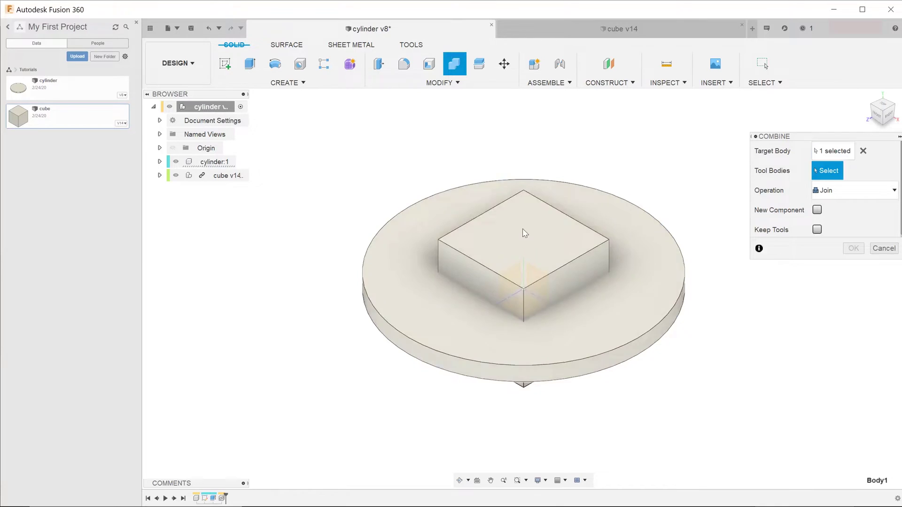
click(509, 233)
shift+middle_drag(509, 233, 540, 221)
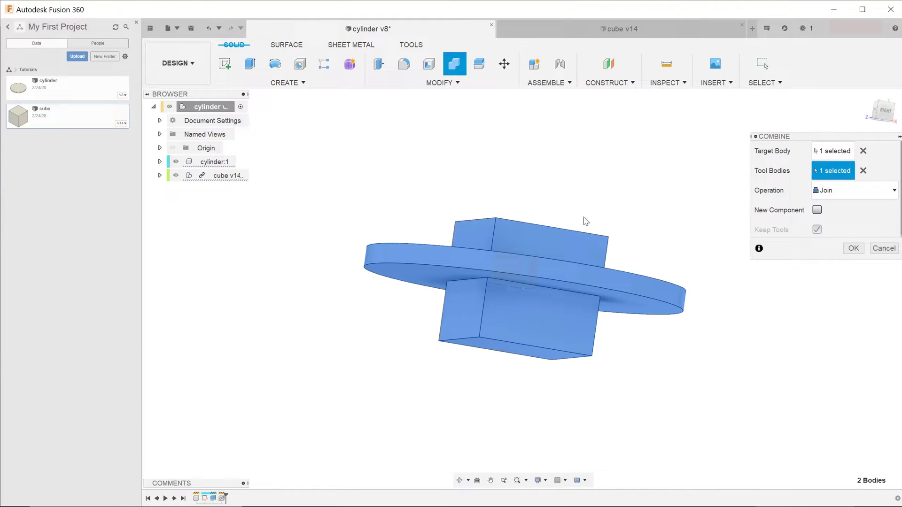
click(817, 210)
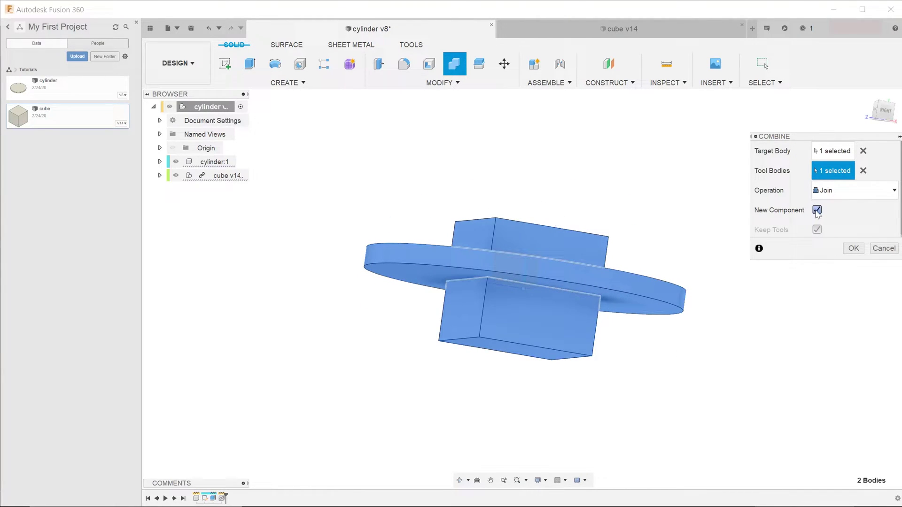
click(853, 248)
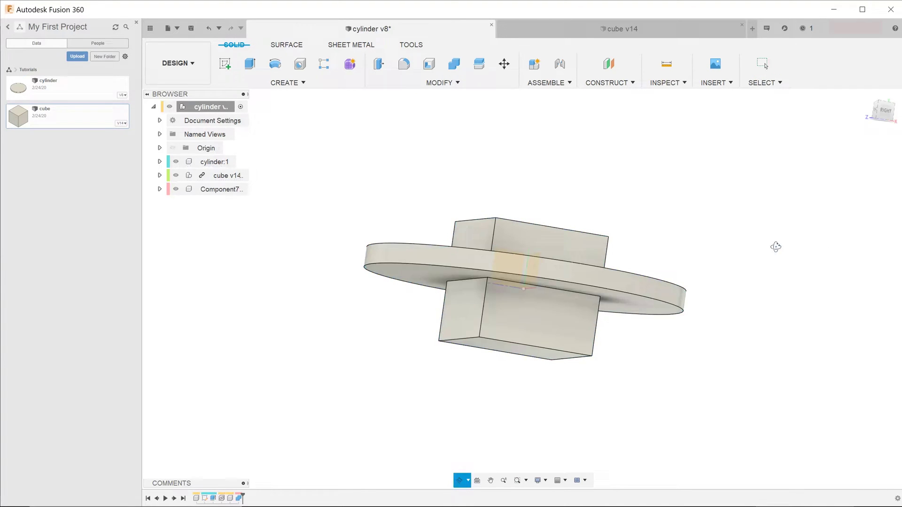
shift+middle_drag(775, 248, 730, 282)
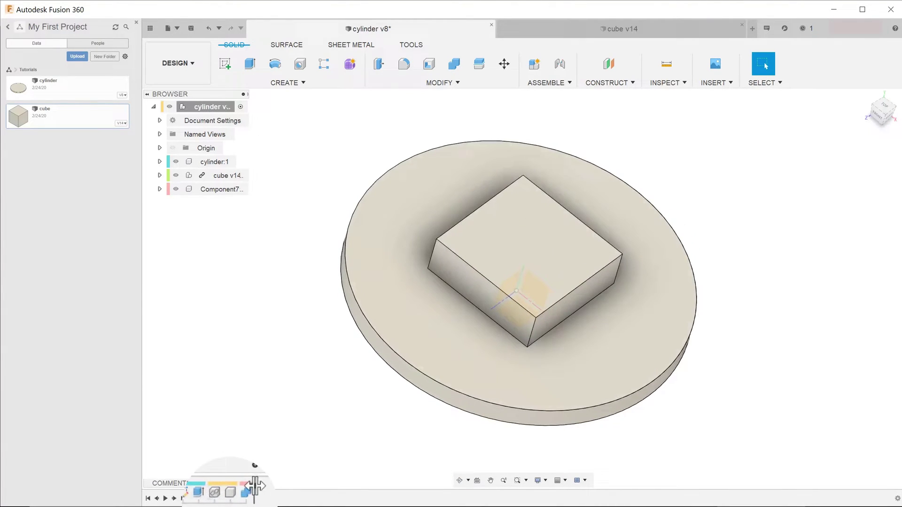
- Roll the design history back to just before the Combine feature
drag(249, 493, 235, 486)
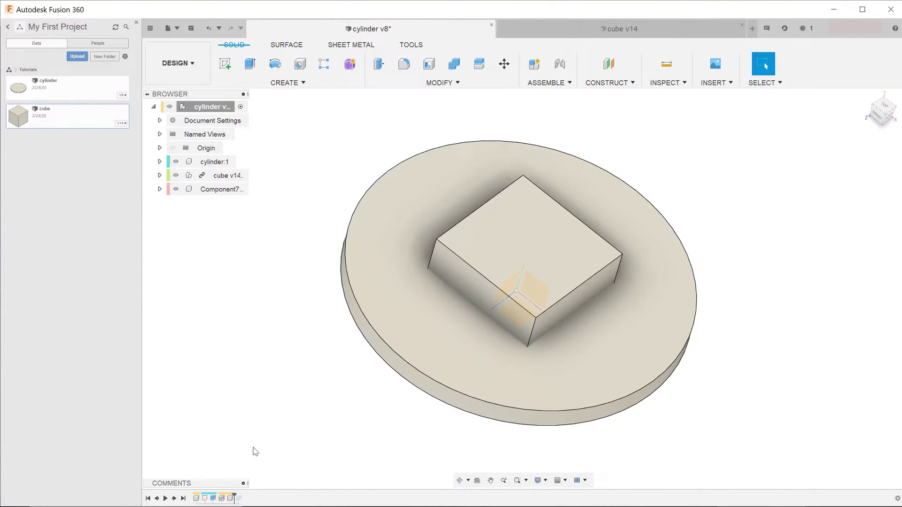
shift+middle_drag(475, 313, 450, 300)
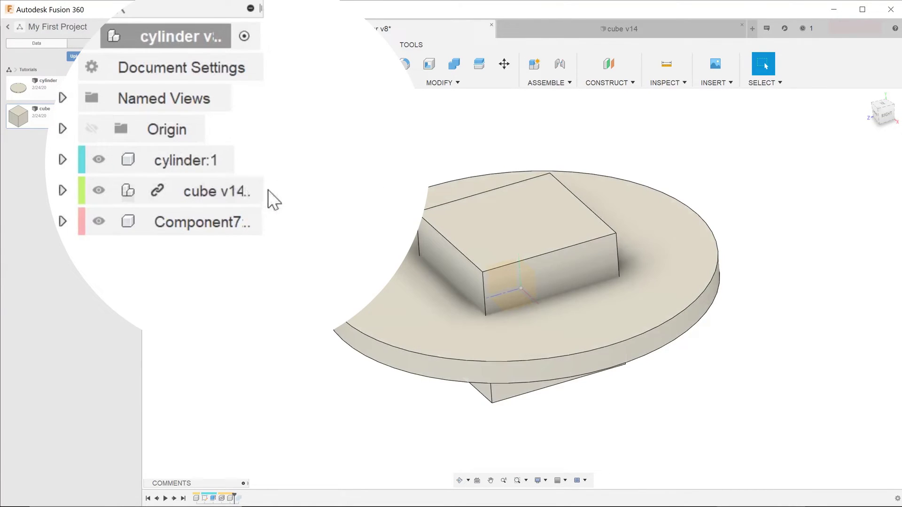
click(226, 170)
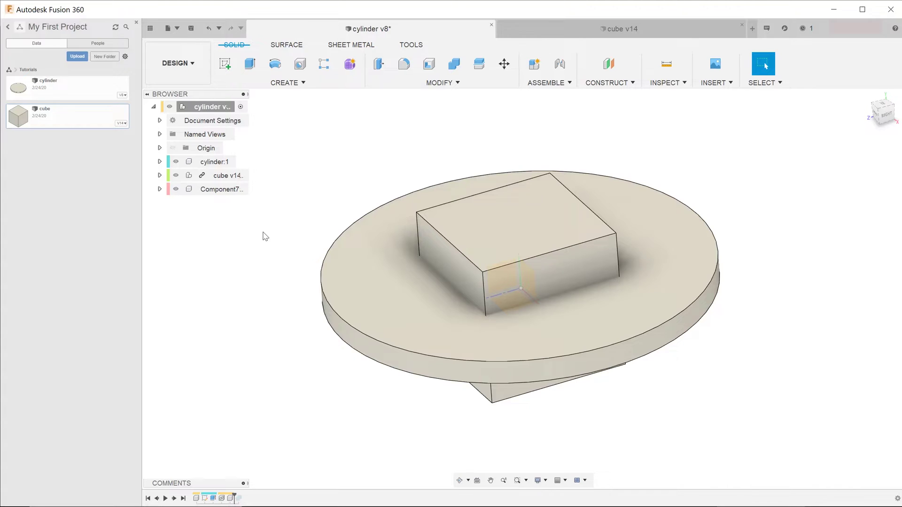
key(f)
shift+middle_drag(510, 227, 469, 229)
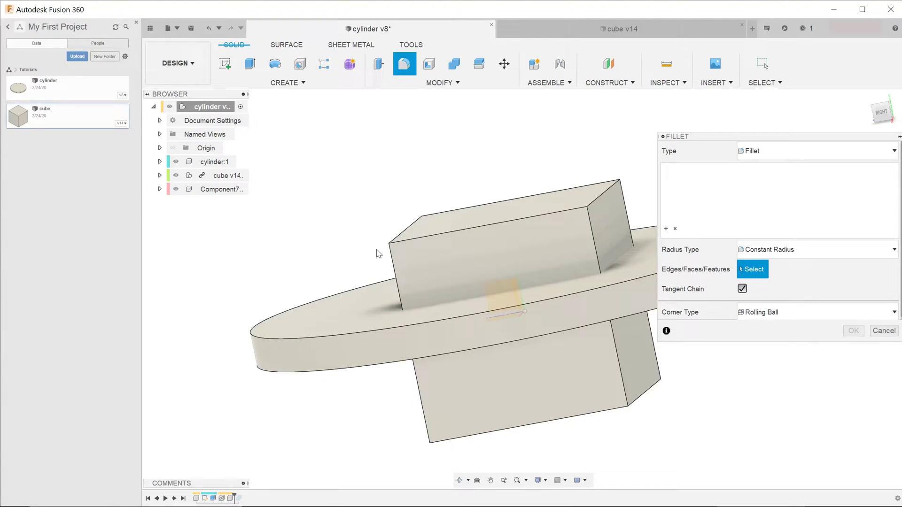
shift+middle_drag(376, 248, 422, 246)
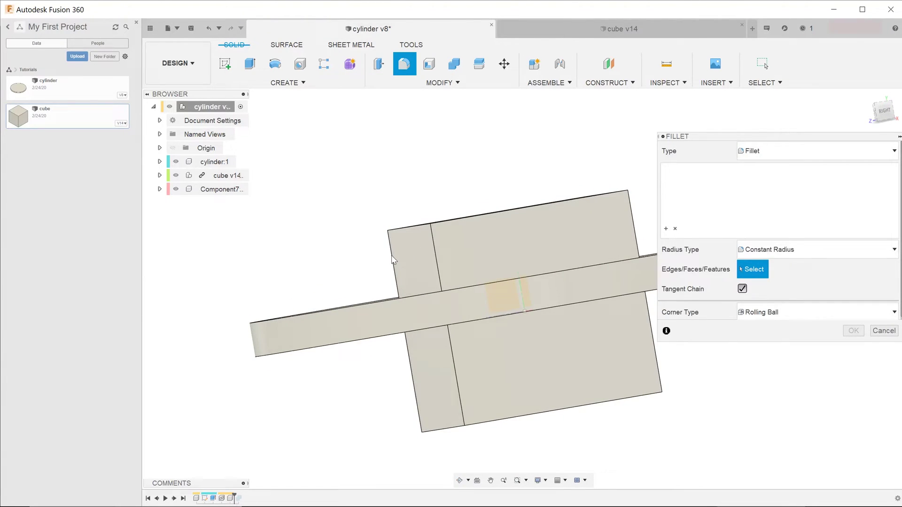
click(883, 330)
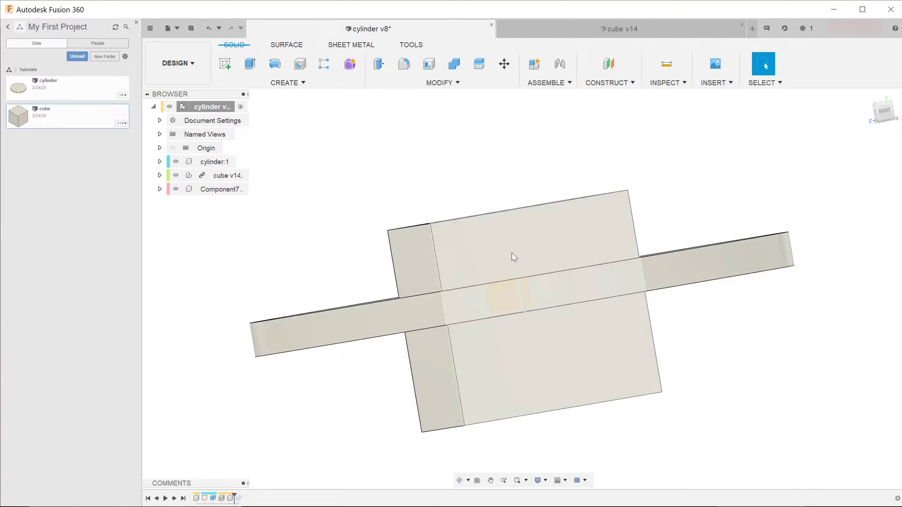
- Sketch a circle of about 7 mm radius on the cube's top face, centred on the origin, and finish the sketch
shift+middle_drag(512, 253, 513, 277)
right_click(489, 239)
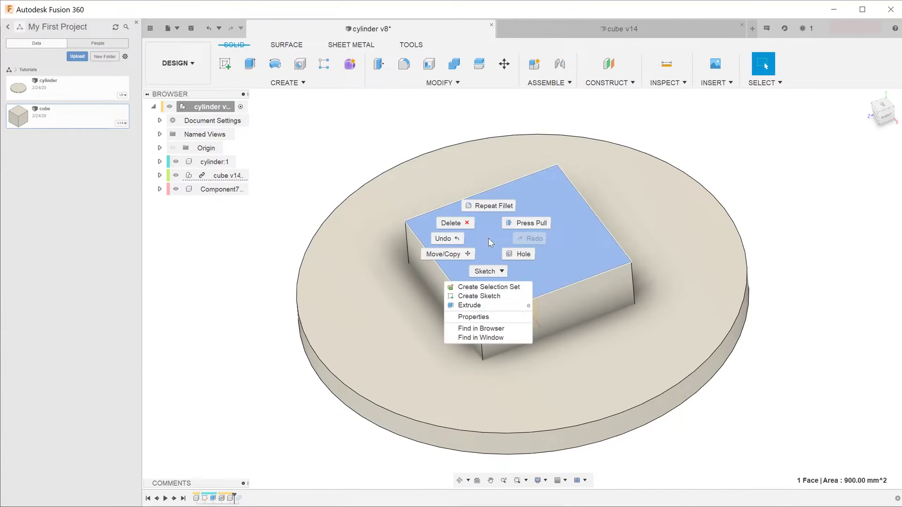
click(479, 296)
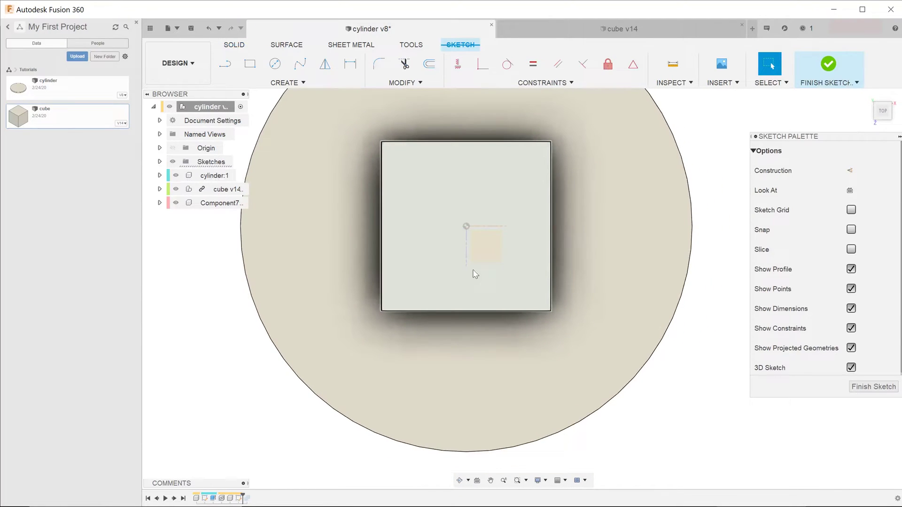
click(466, 227)
click(493, 256)
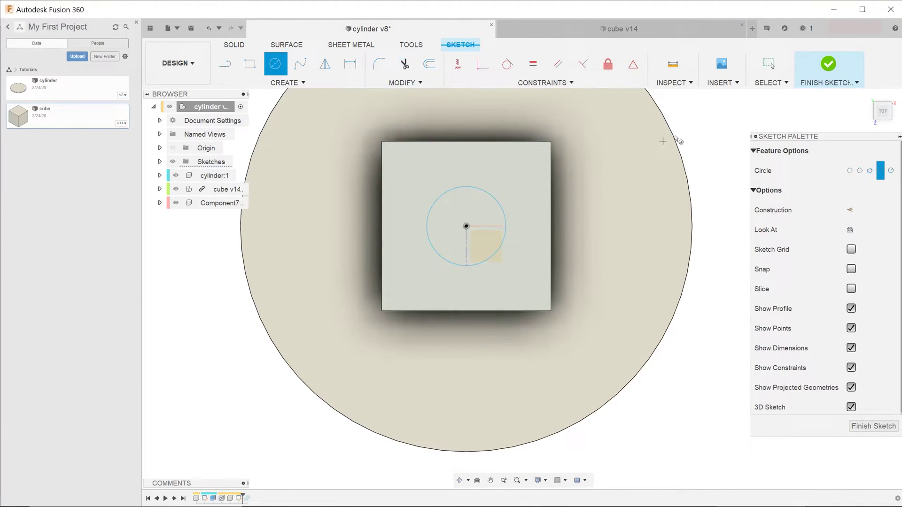
click(827, 69)
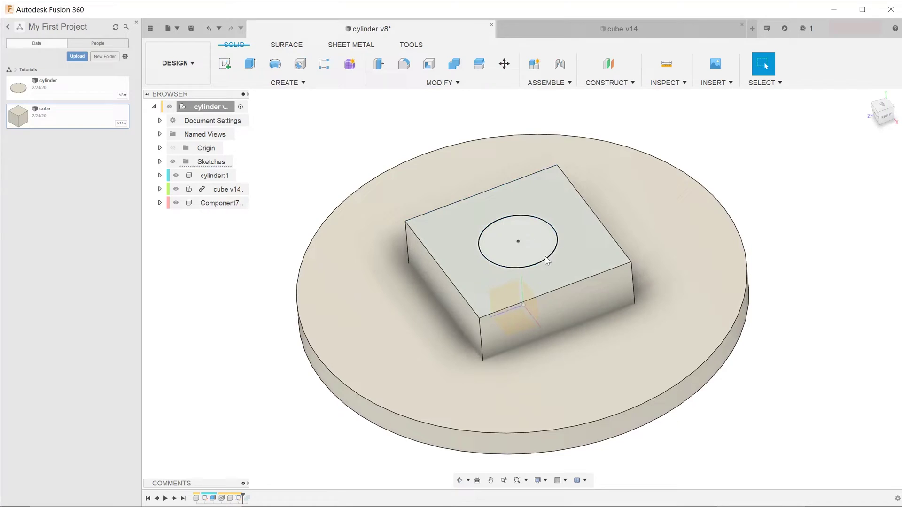
- Set up an extrusion of the circular profile at -4 mm into the cube and choose its operation
click(548, 263)
click(549, 263)
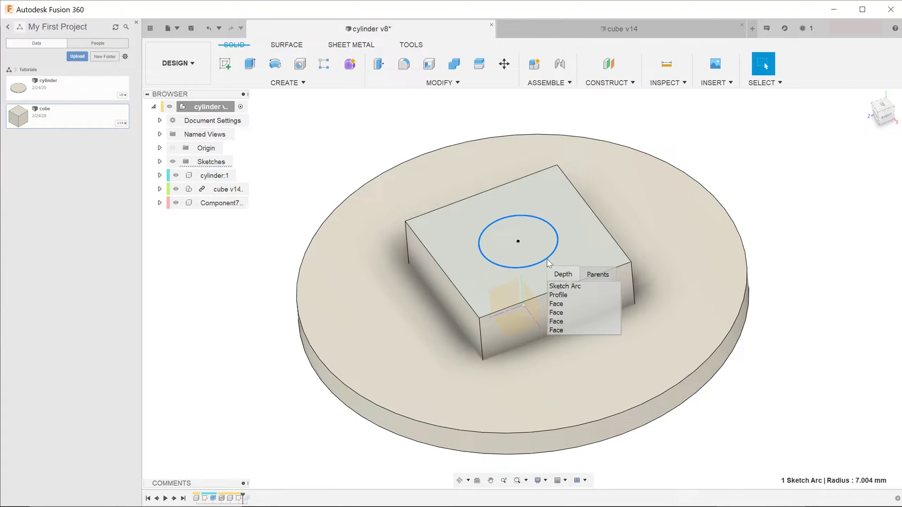
click(555, 294)
click(519, 260)
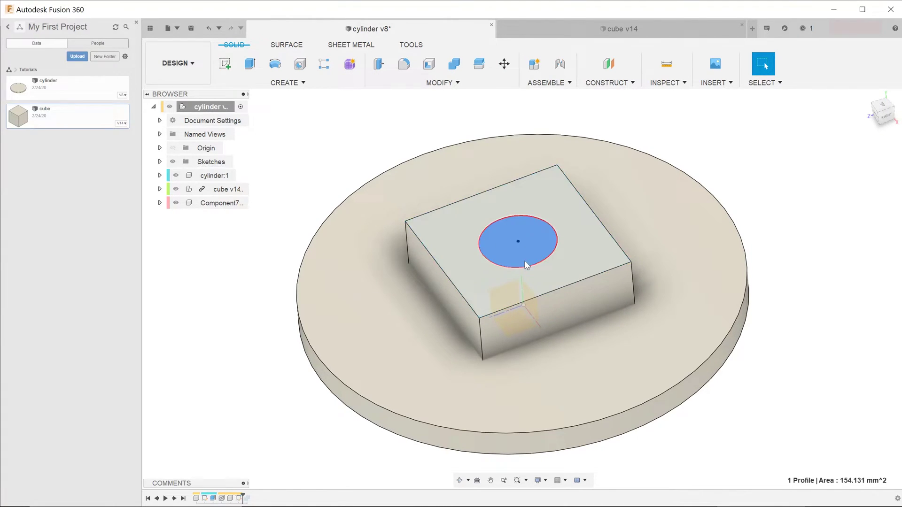
text(e)
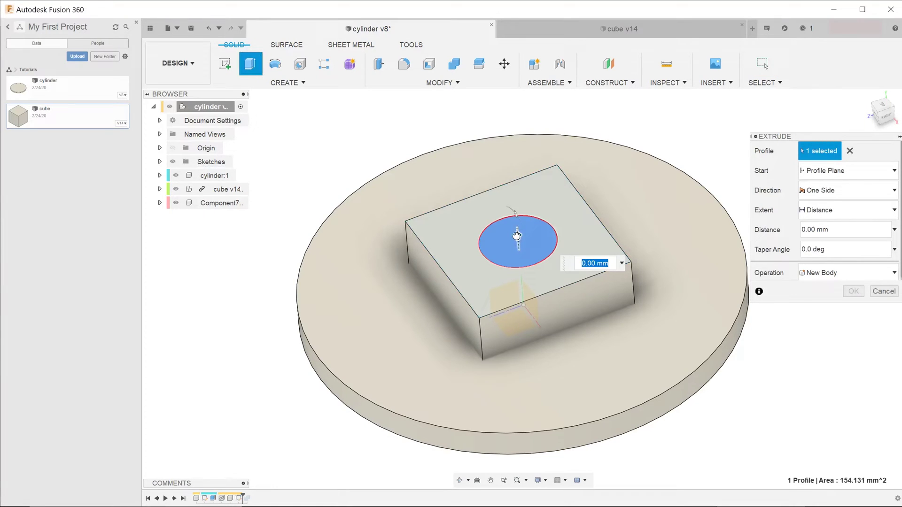
text(-4)
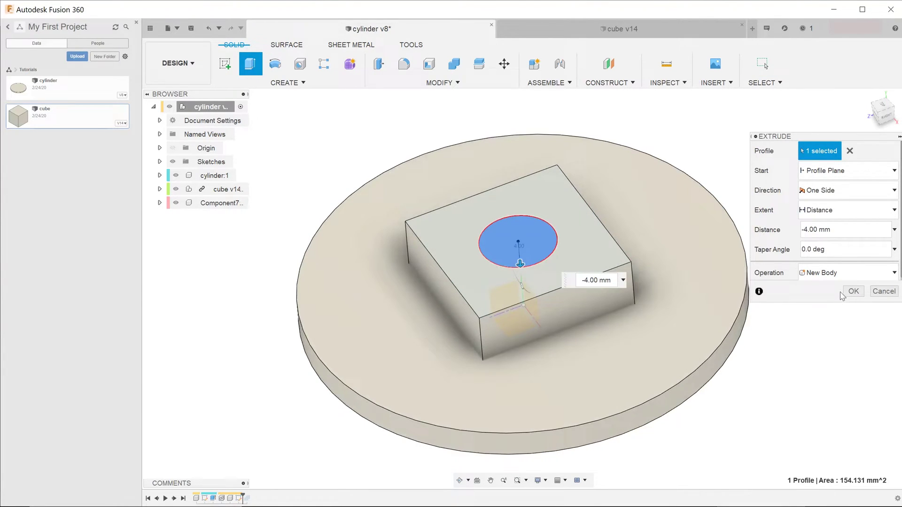
click(846, 272)
click(823, 299)
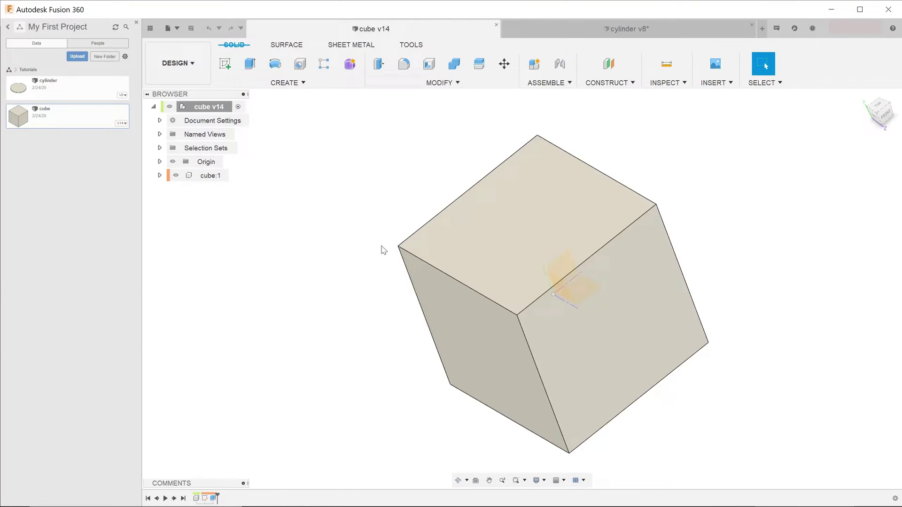
- Fillet the four parallel side edges of the cube in the original cube design with one constant radius
key(f)
click(526, 344)
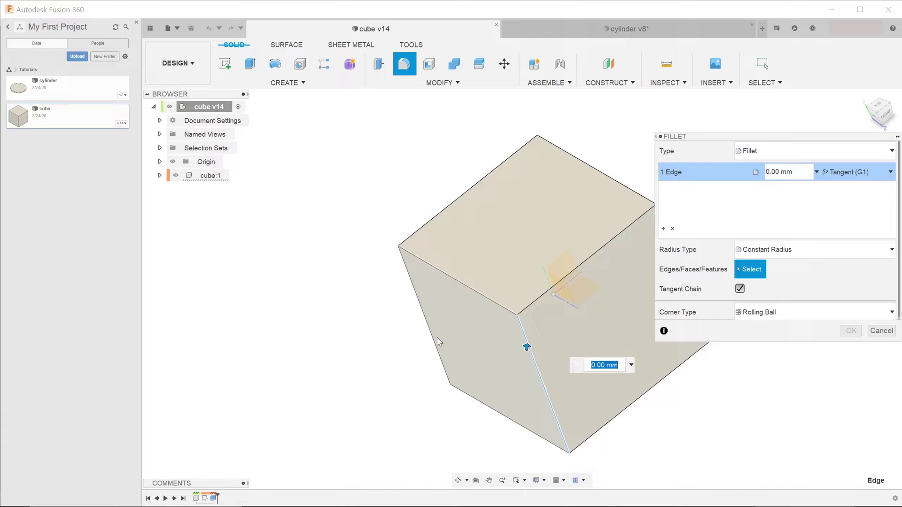
click(431, 337)
shift+middle_drag(477, 318, 605, 280)
click(605, 294)
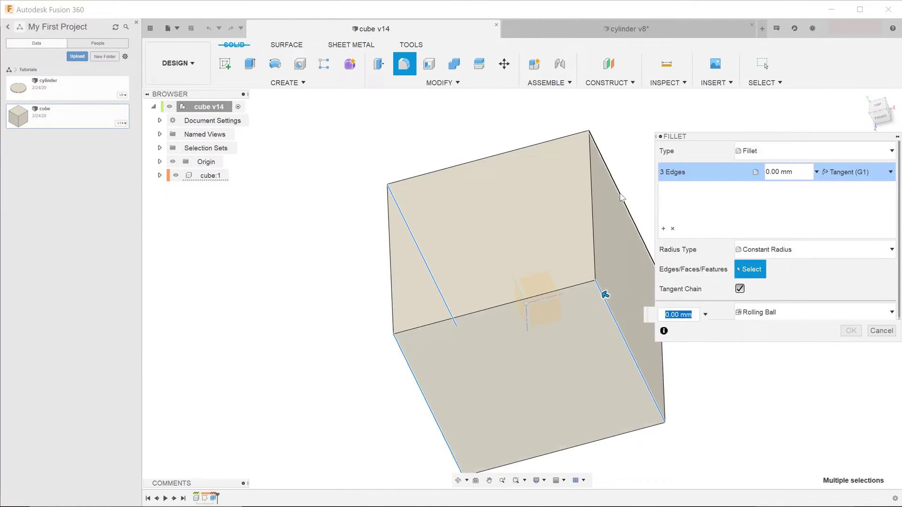
drag(620, 190, 670, 195)
key(Return)
- Save the filleted cube design as a new version with the default description
shift+middle_drag(562, 234, 529, 225)
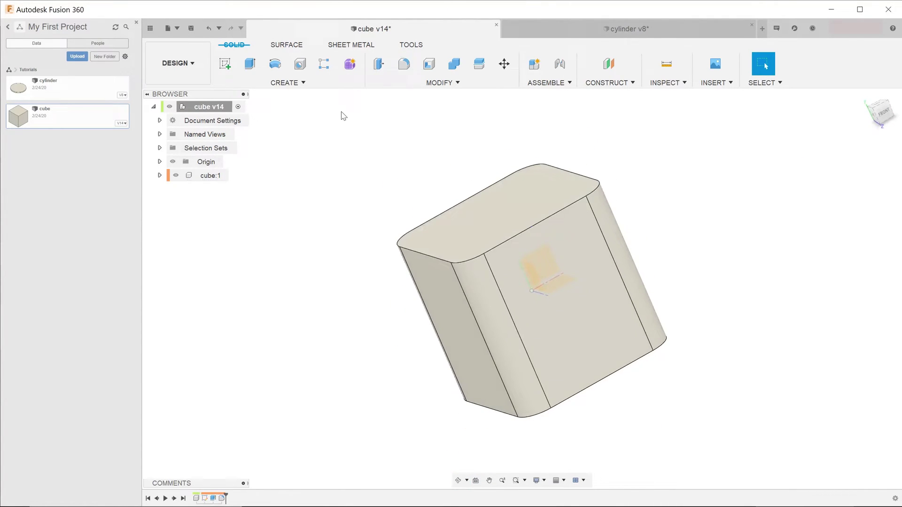
click(191, 30)
key(Return)
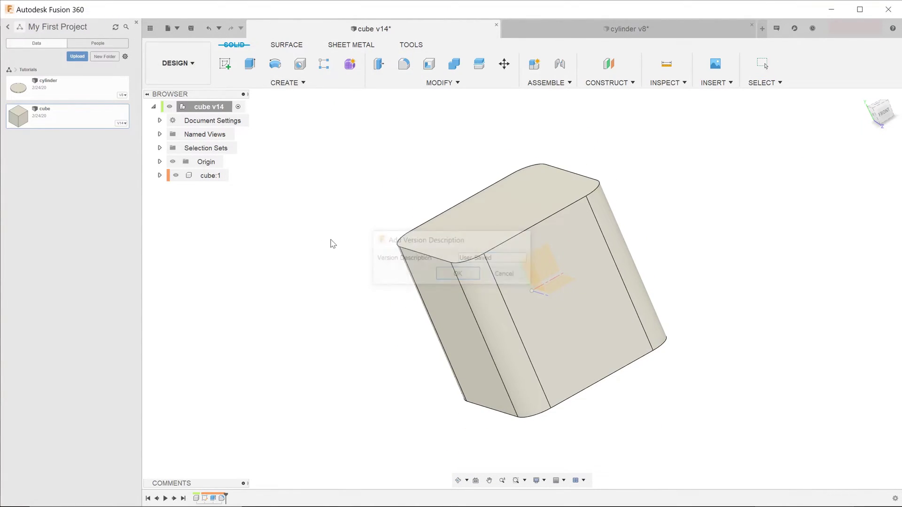
- Switch to the cylinder design and update the linked cube to its latest saved version
shift+middle_drag(332, 245, 370, 239)
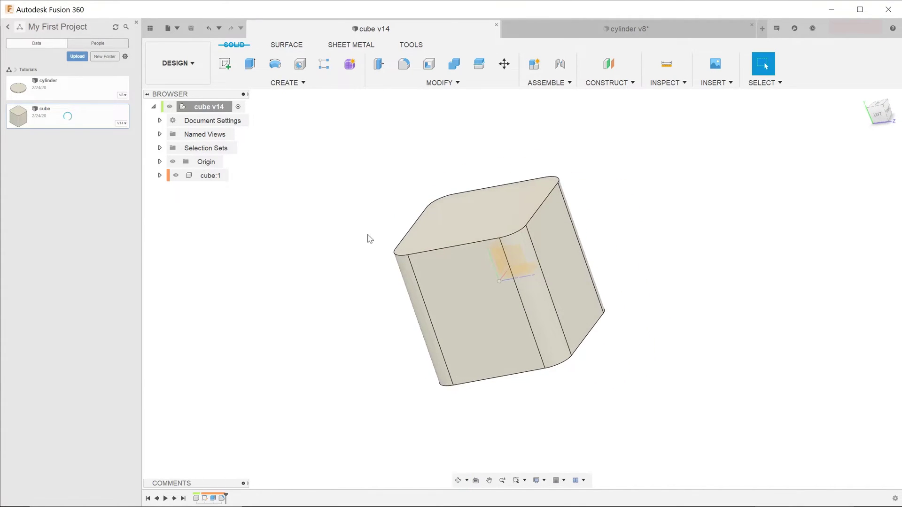
click(601, 29)
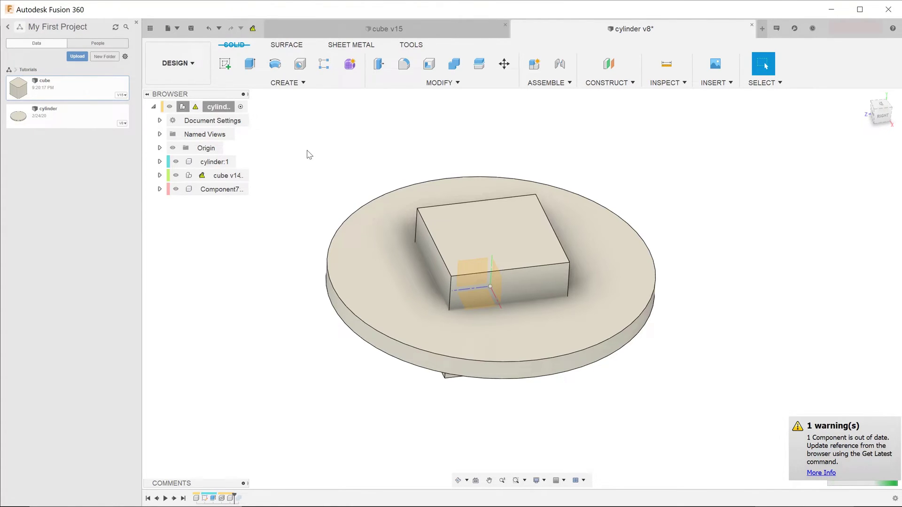
mouse_move(316, 173)
shift+middle_down()
mouse_move(314, 154)
mouse_move(319, 185)
shift+middle_up()
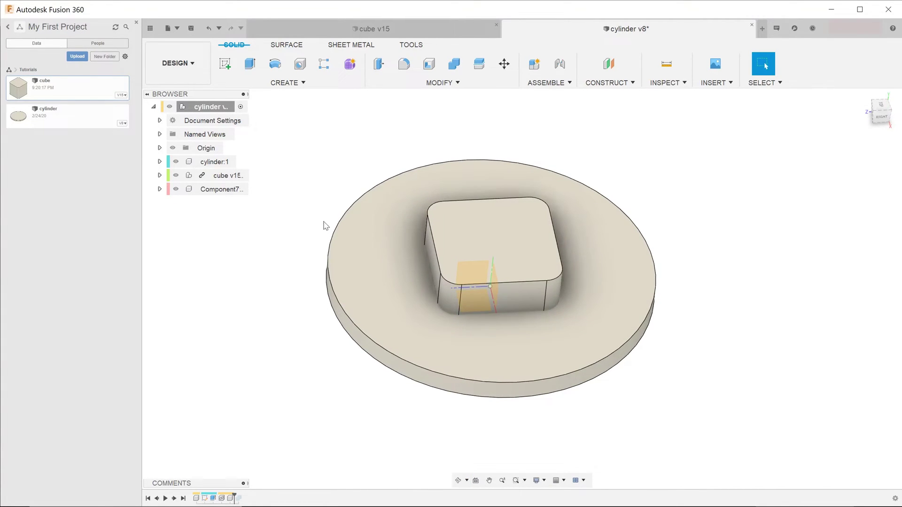
right_click(229, 177)
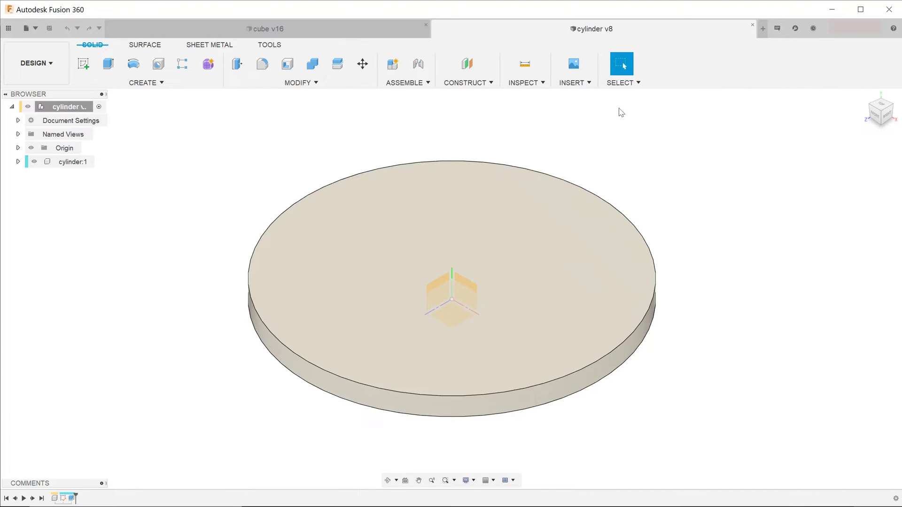
- Insert the cube's solid body into the cylinder design with Insert Derive and identify it among the cylinder design's bodies
click(585, 85)
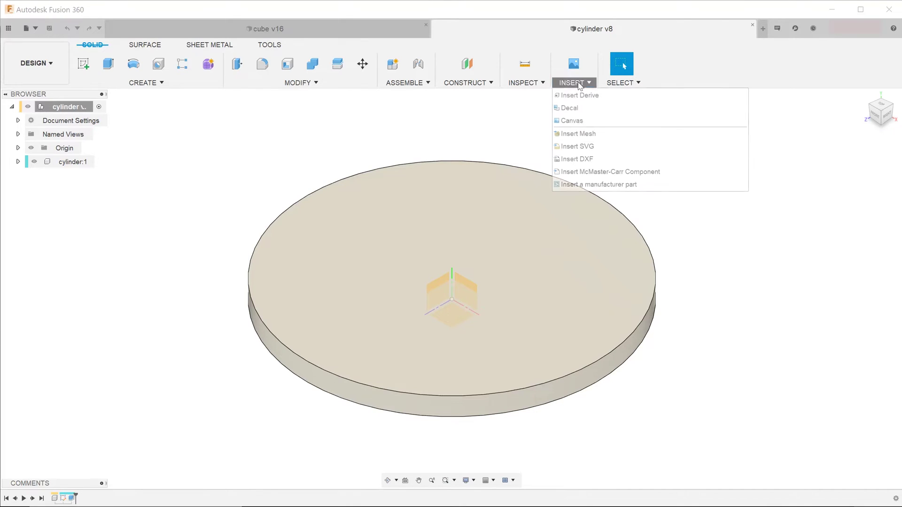
click(616, 110)
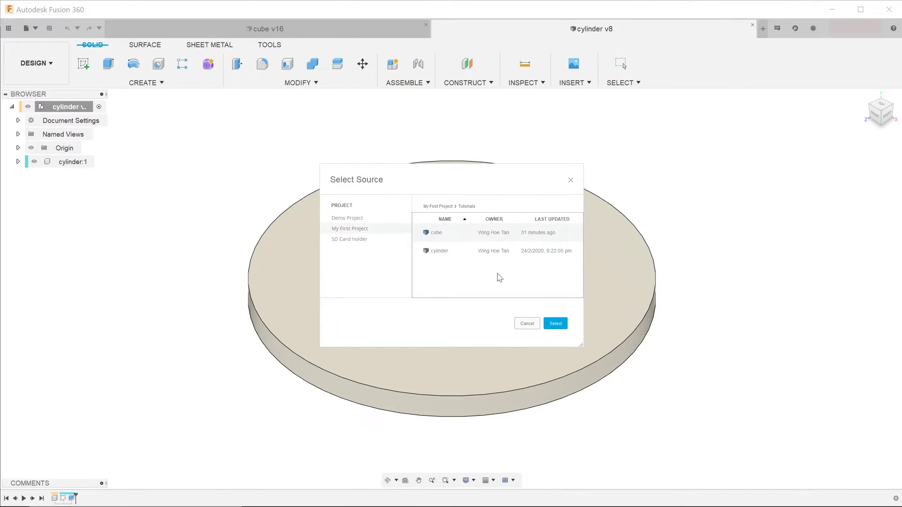
click(554, 324)
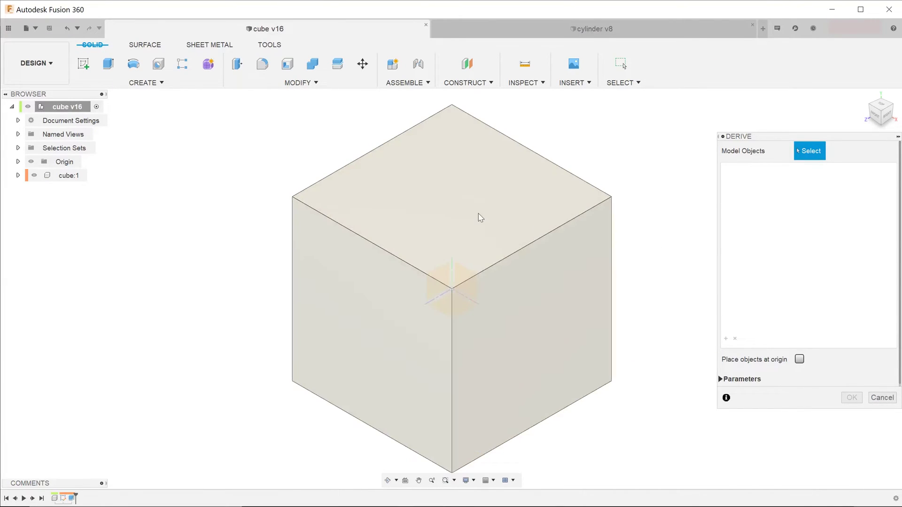
click(478, 214)
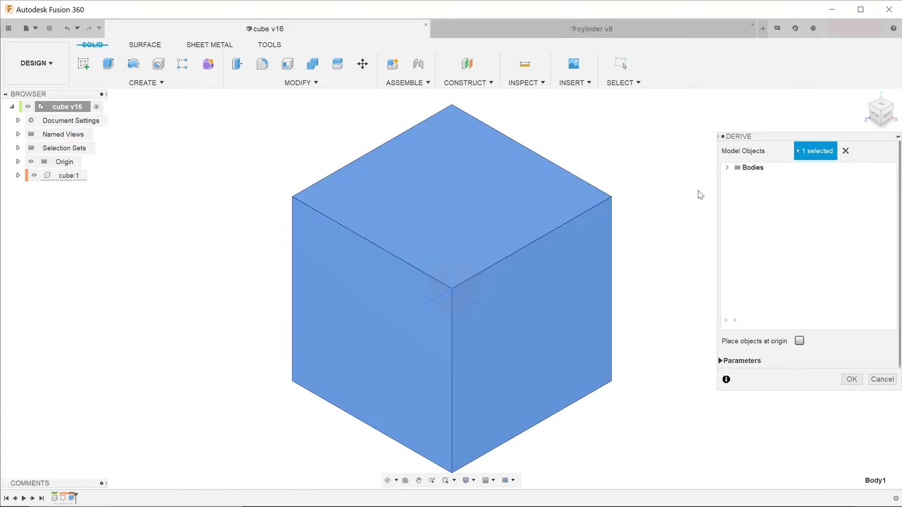
click(851, 380)
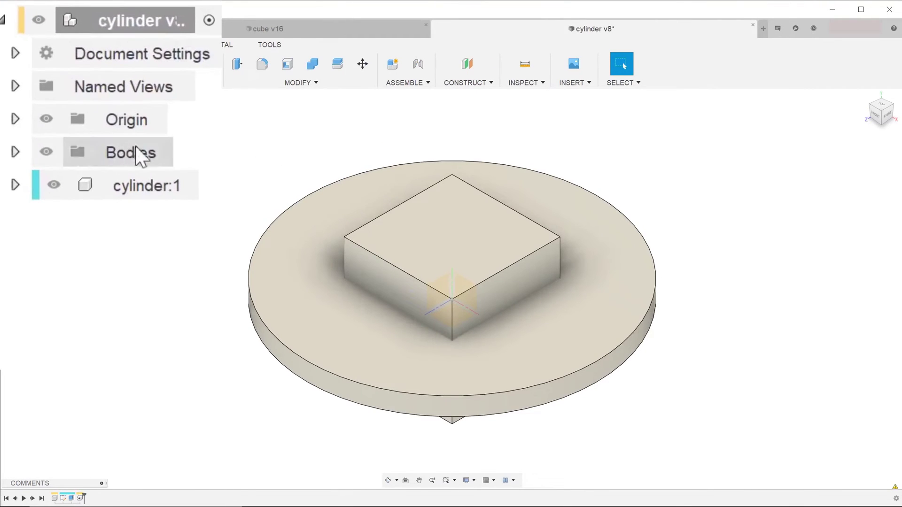
click(19, 161)
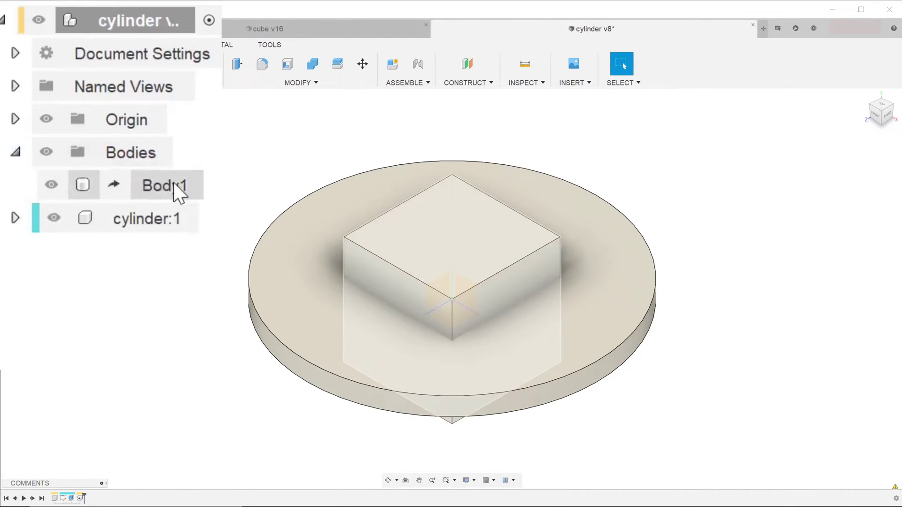
click(173, 183)
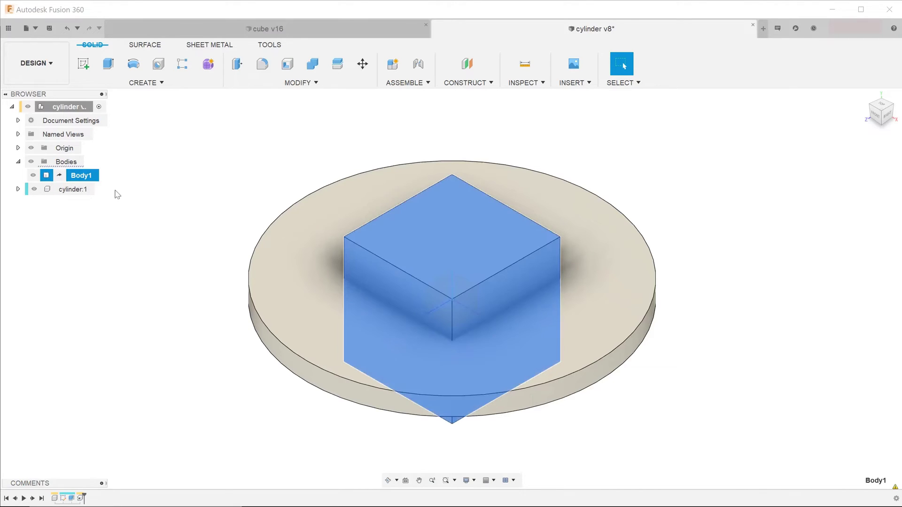
click(140, 199)
- Fillet the front vertical edge of the derived cube body in the cylinder design with an 8 mm constant radius
key(f)
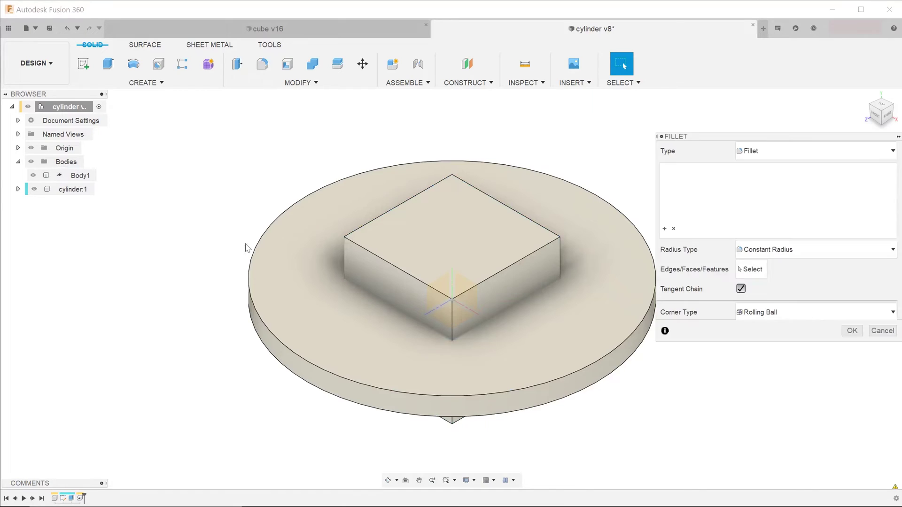
click(452, 331)
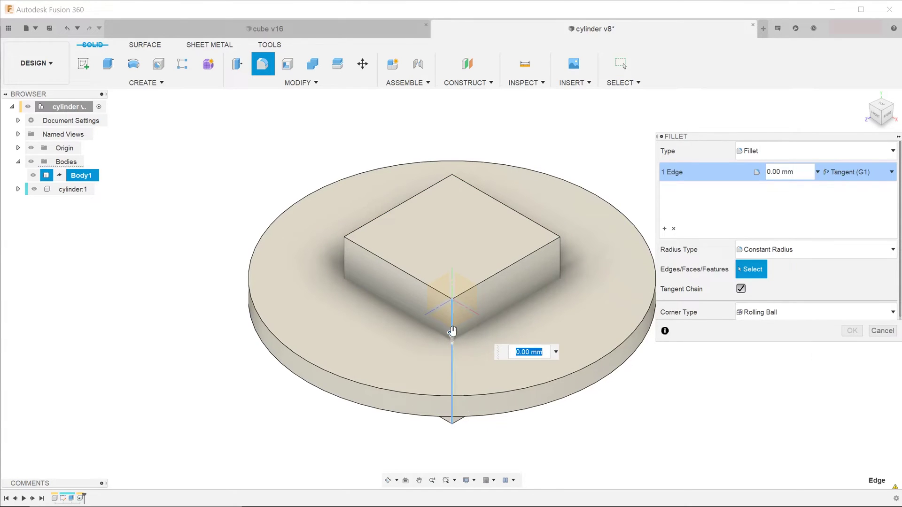
text(8)
key(Return)
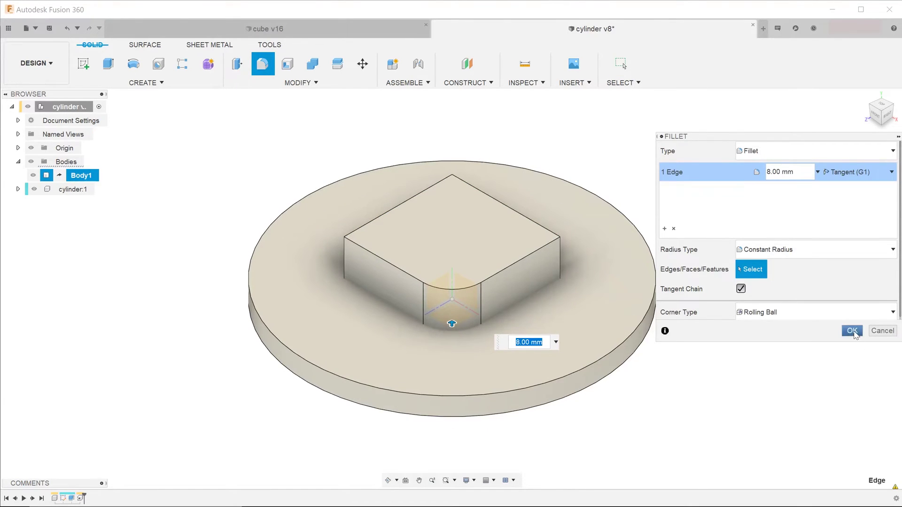
click(852, 330)
click(471, 314)
mouse_move(471, 315)
shift+middle_down()
mouse_move(481, 294)
mouse_move(495, 316)
mouse_move(475, 306)
mouse_move(467, 312)
shift+middle_up()
key(Escape)
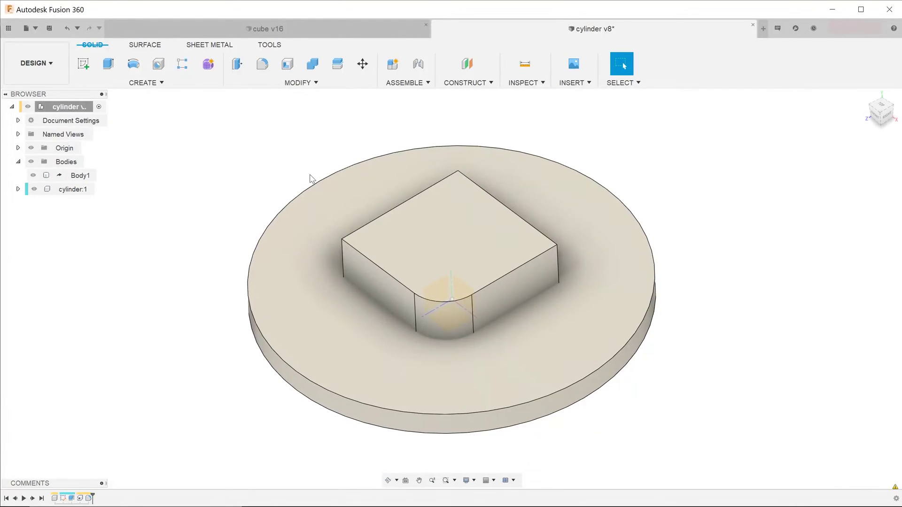
- Chamfer one top edge of the cube by 2 mm in the original cube design, using equal distance
click(295, 31)
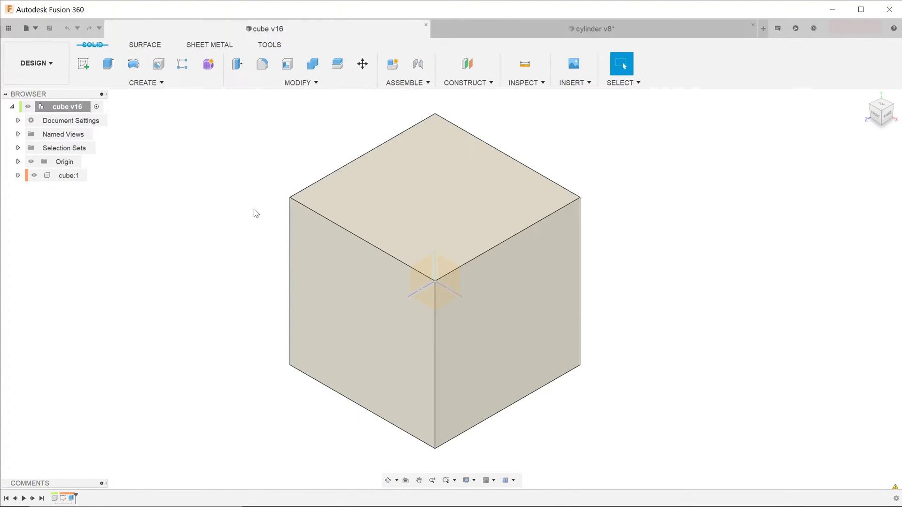
text(scham)
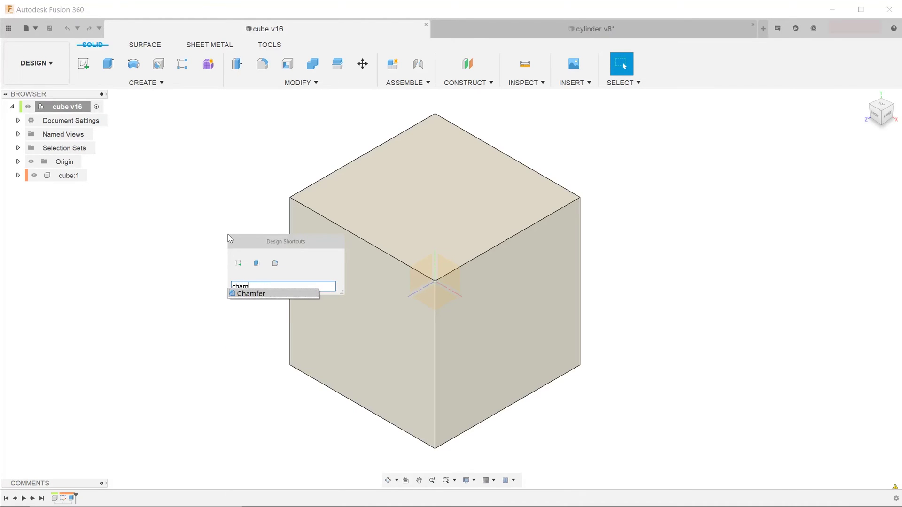
click(314, 293)
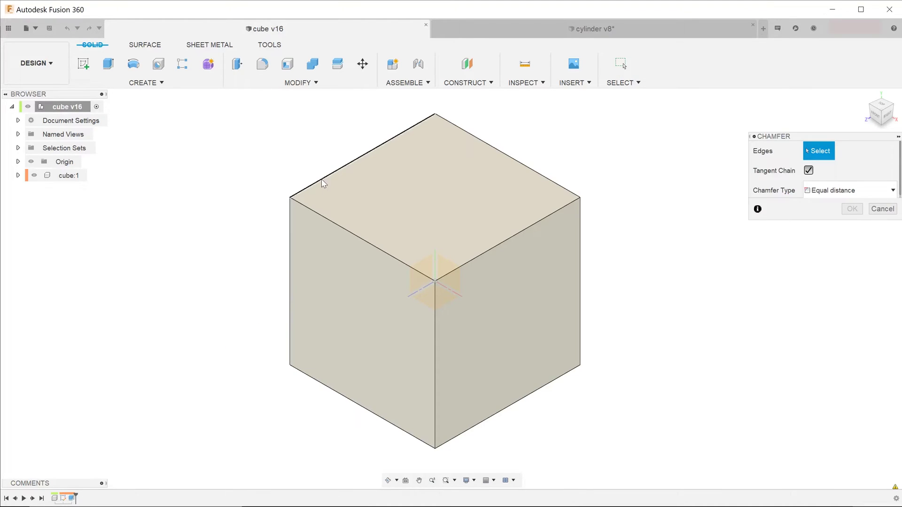
click(323, 179)
text(2)
key(Return)
key(Return)
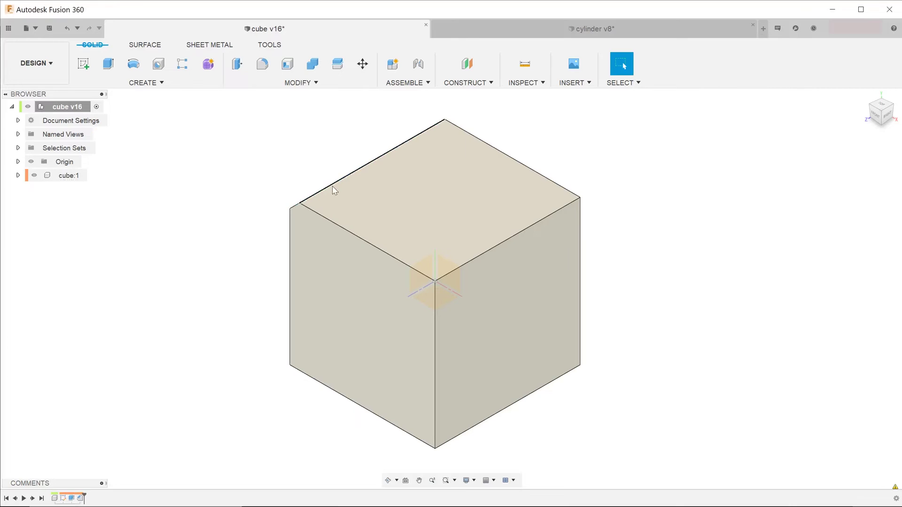
- Save the chamfered cube design as a new version with the description "User Saved"
drag(271, 164, 294, 177)
key(ctrl+s)
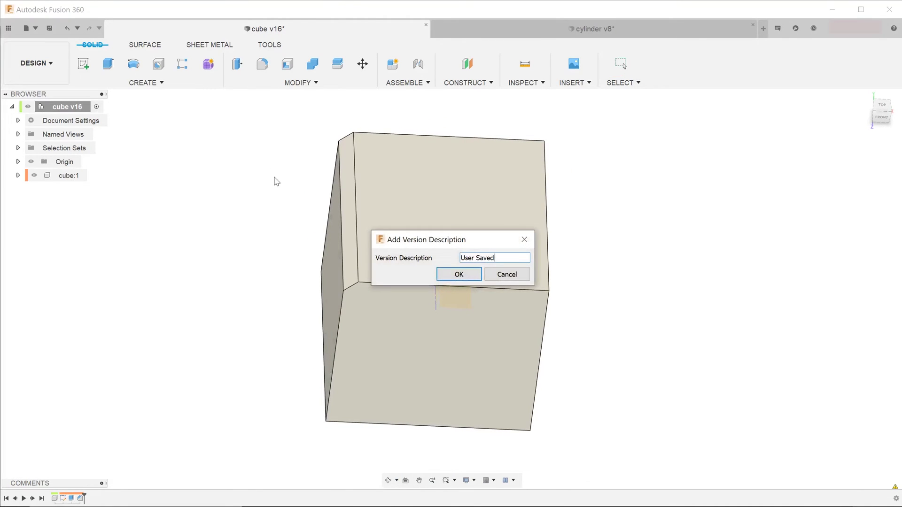
key(Return)
shift+middle_drag(266, 193, 272, 177)
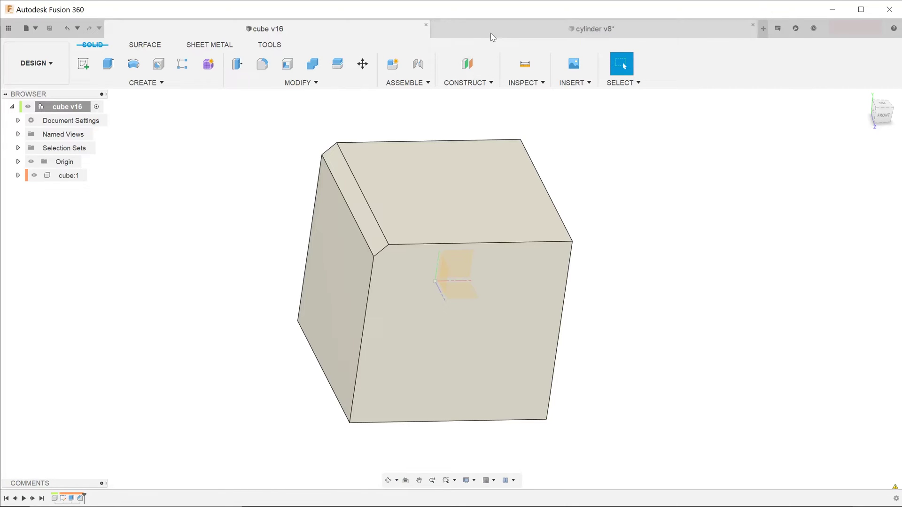
- Update the derived cube in the cylinder design to the latest version and inspect its chamfered face
shift+middle_drag(630, 156, 633, 182)
click(551, 31)
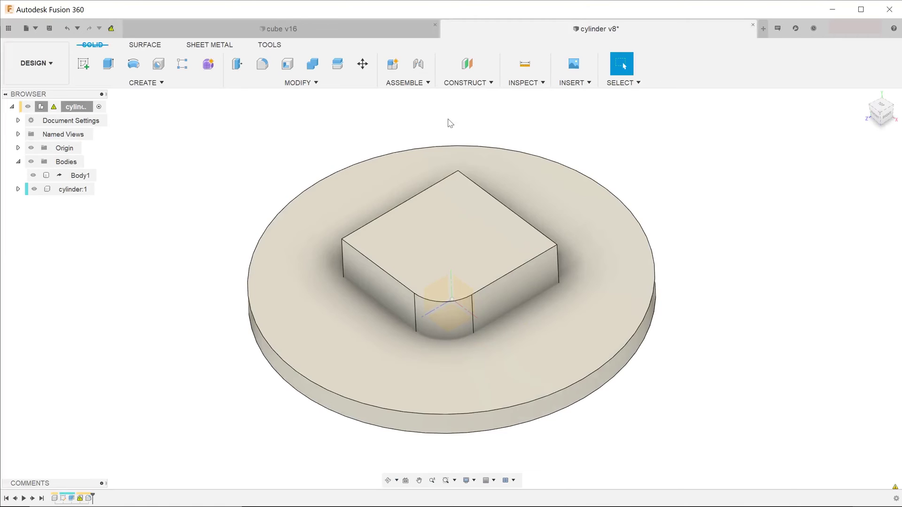
shift+middle_drag(343, 182, 396, 165)
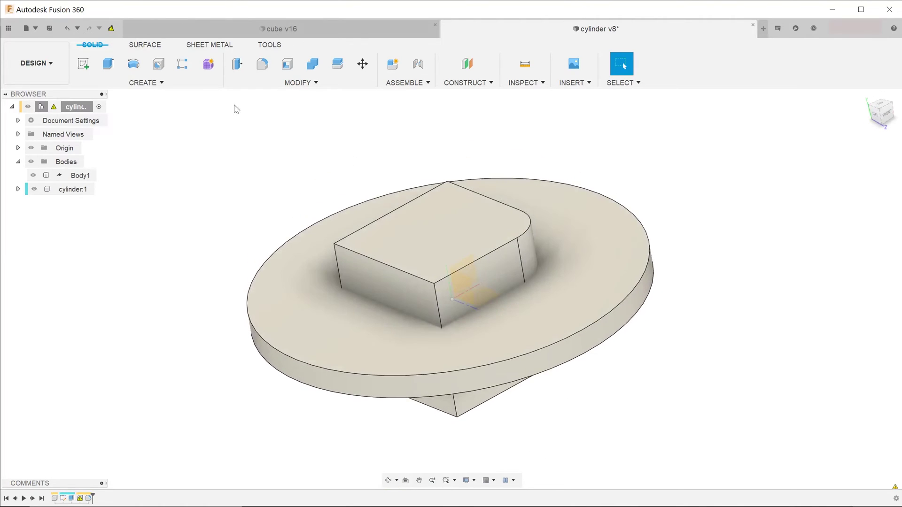
click(111, 29)
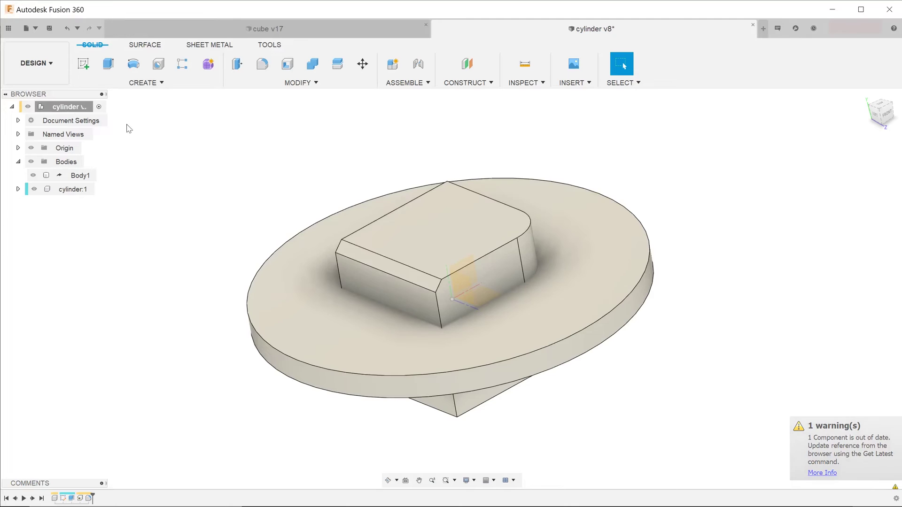
click(399, 280)
scroll(415, 281, up, 5)
click(414, 281)
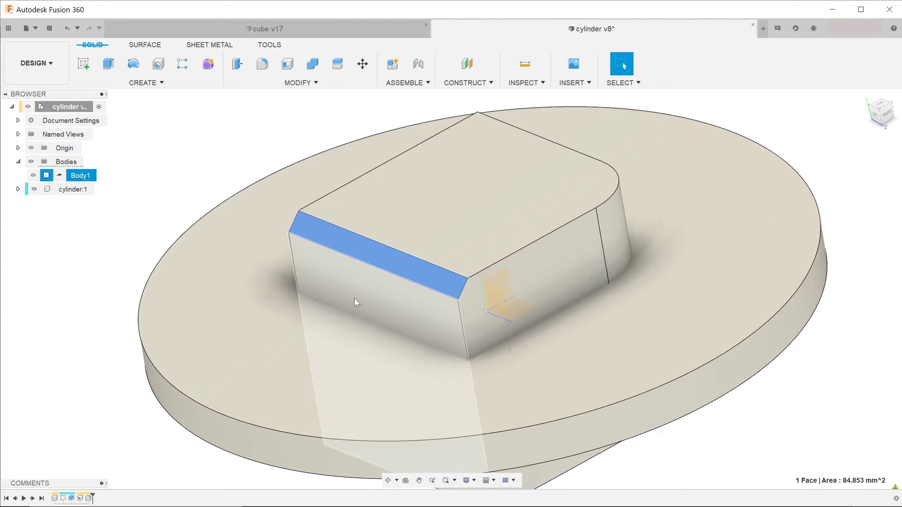
shift+middle_drag(354, 302, 331, 236)
click(322, 239)
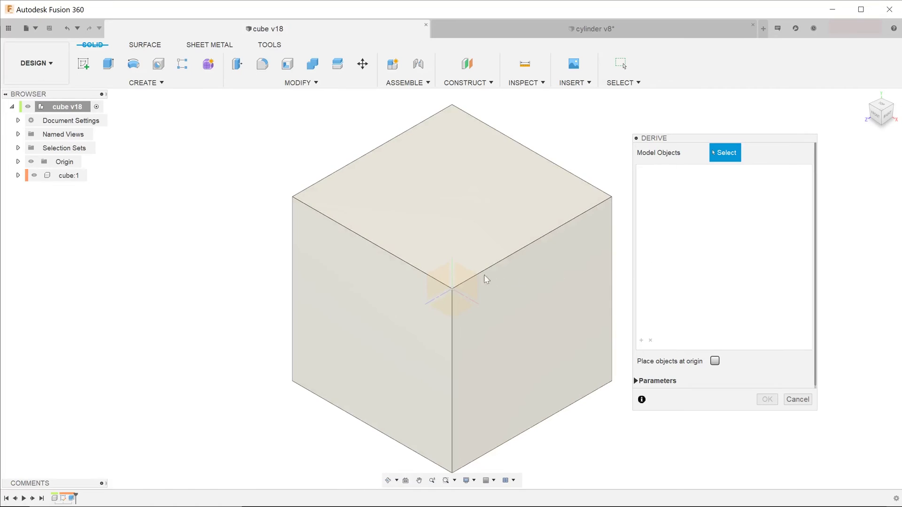
- Derive only Sketch1 of the cube component from the cube design into the cylinder design
click(18, 175)
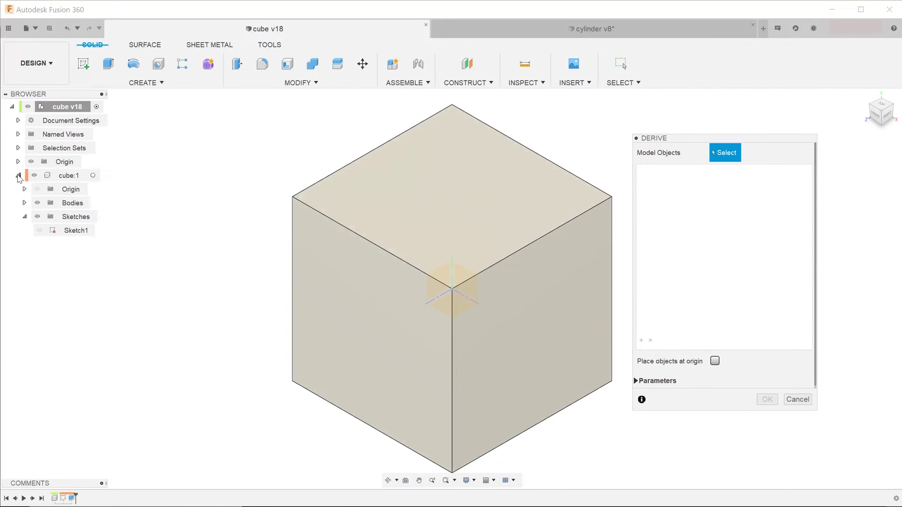
click(71, 230)
click(643, 170)
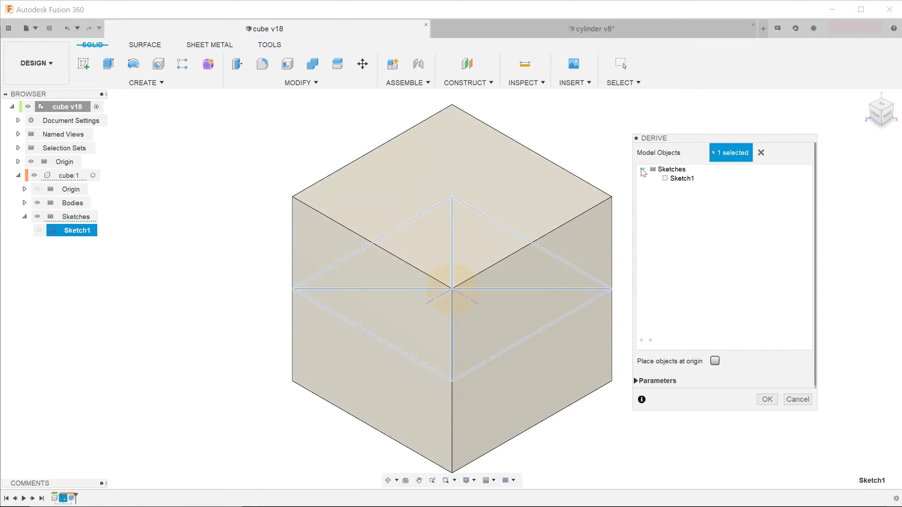
click(766, 399)
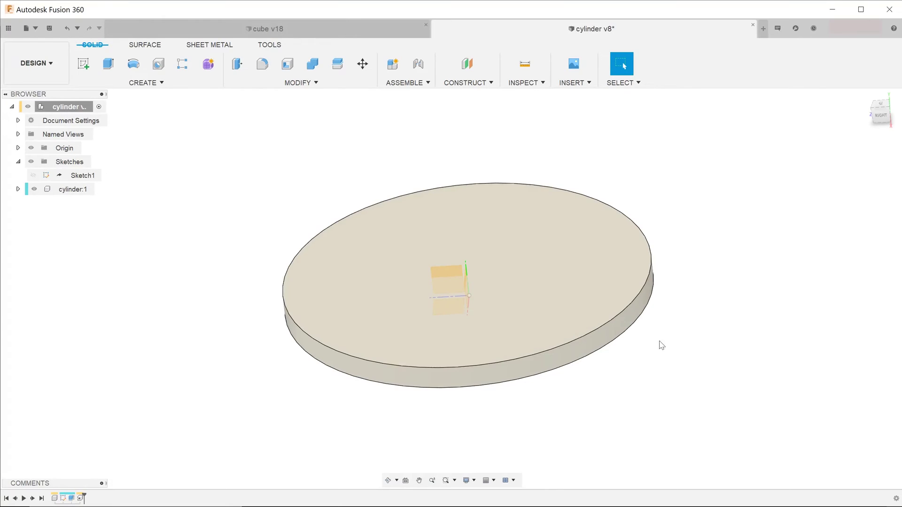
- Show the derived square sketch and extrude its profile 13 mm as a cut through the cylinder
click(33, 175)
shift+middle_drag(276, 322, 326, 298)
click(404, 285)
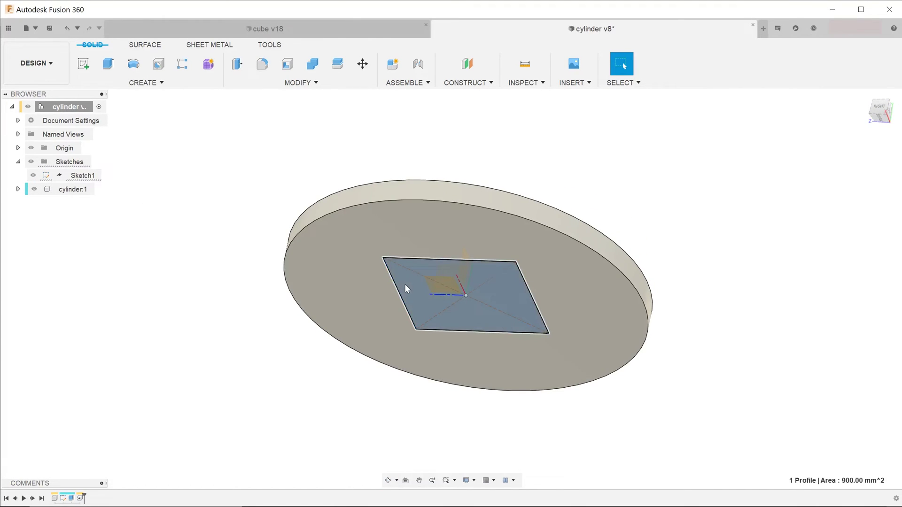
text(e)
text(13)
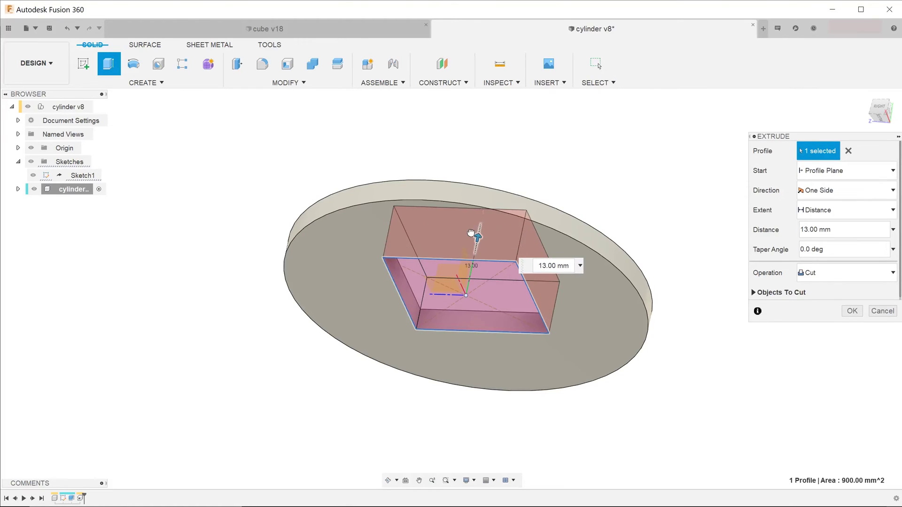
shift+middle_drag(445, 289, 469, 291)
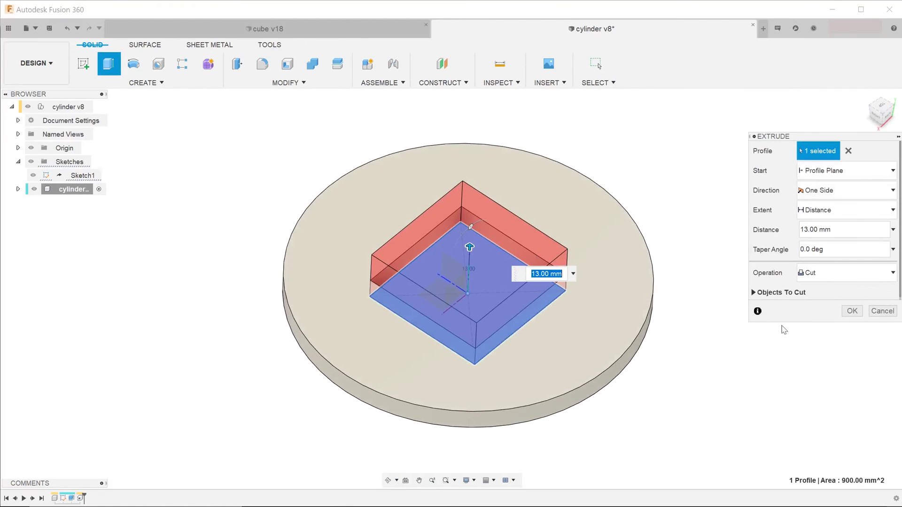
click(850, 311)
shift+middle_drag(632, 308, 643, 290)
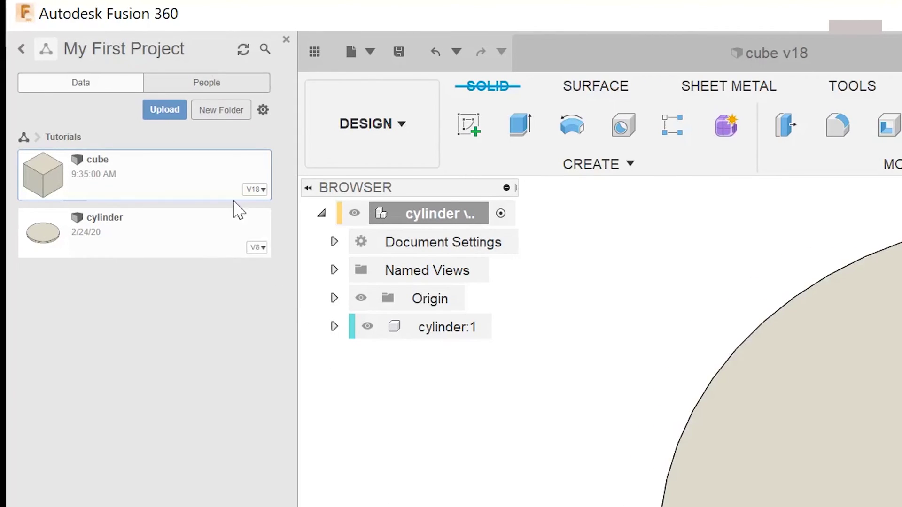
- Examine the insertion commands for the cube file and the Insert Derive command in the cylinder design
right_click(102, 96)
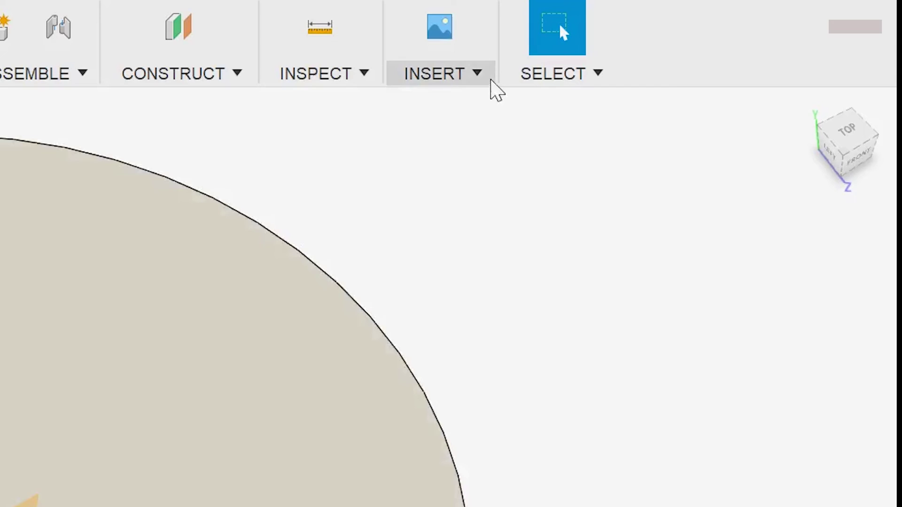
click(734, 86)
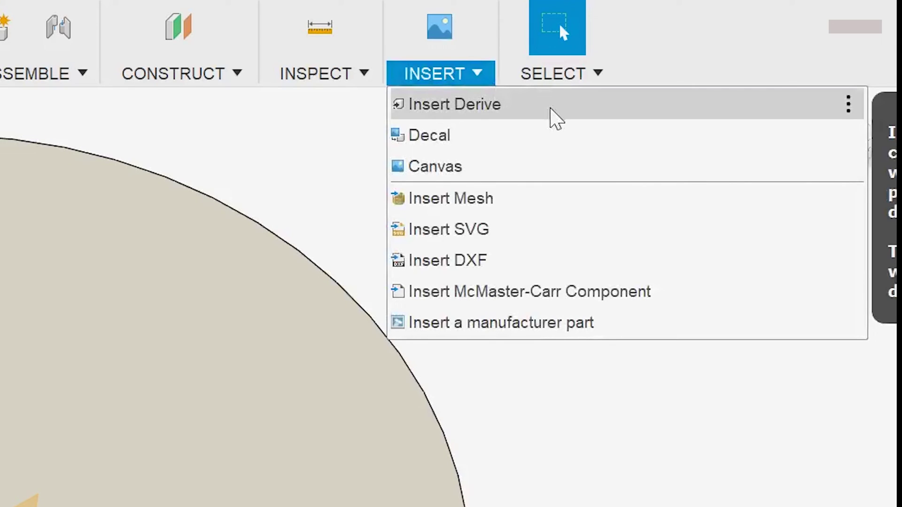